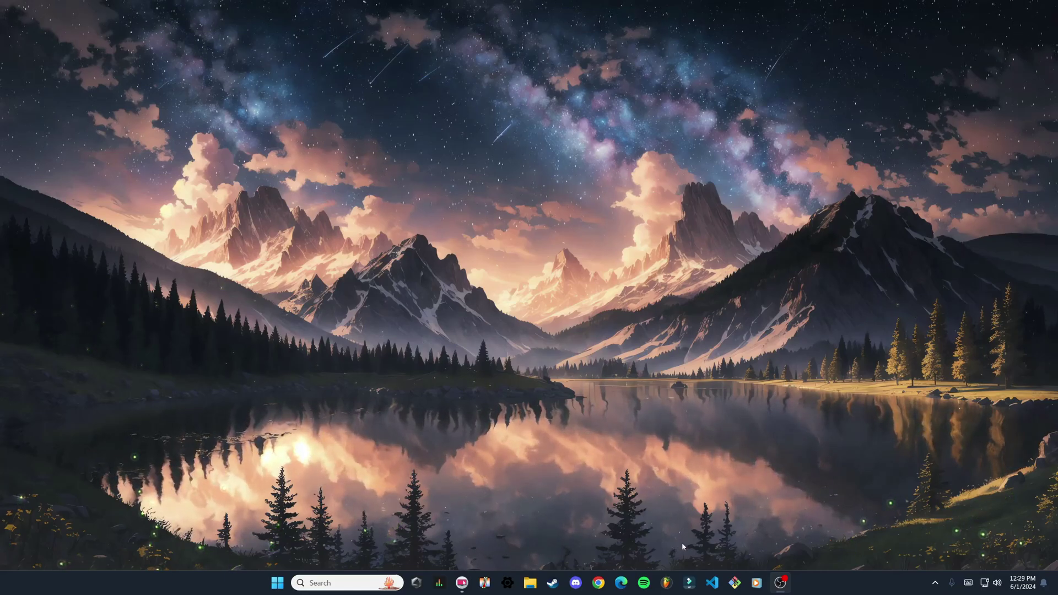
Launch FL Studio and choose UltraNova as the MIDI output device in MIDI settings
{"action": "left_click", "coordinate": [666, 583]}
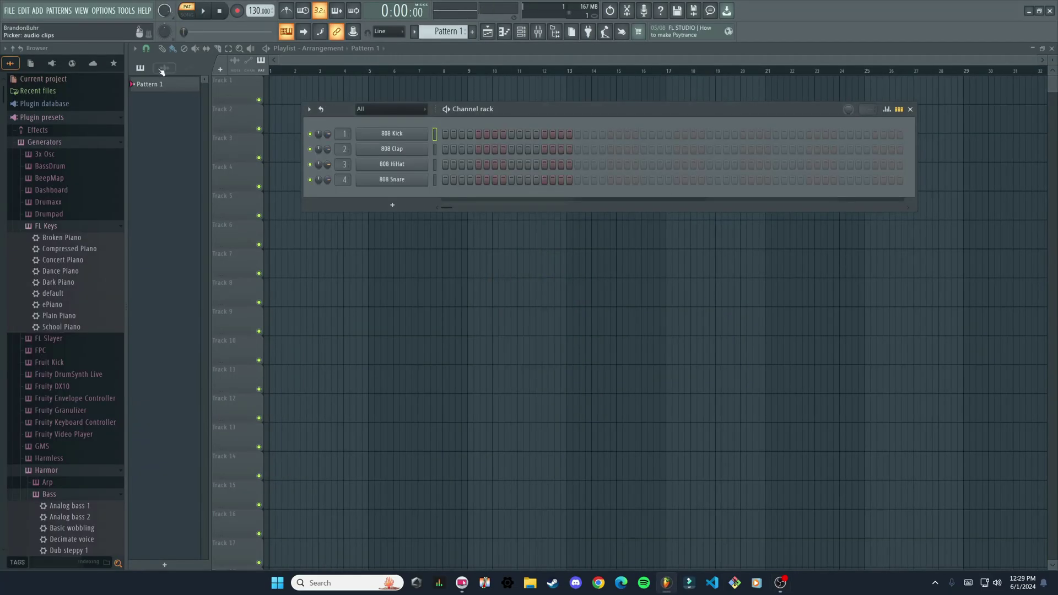
{"action": "left_click", "coordinate": [103, 10]}
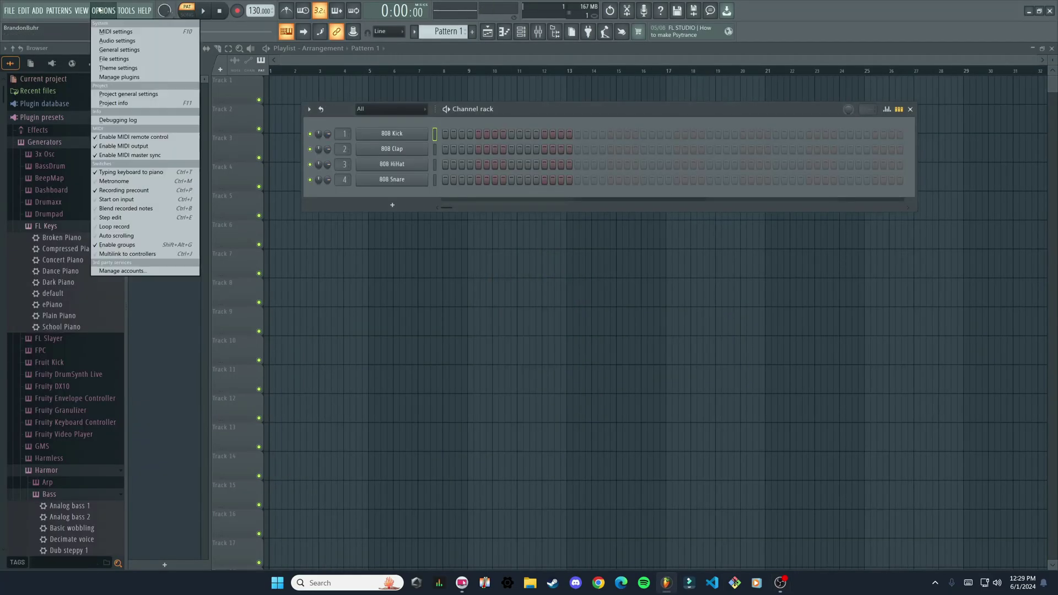
{"action": "left_click", "coordinate": [121, 32]}
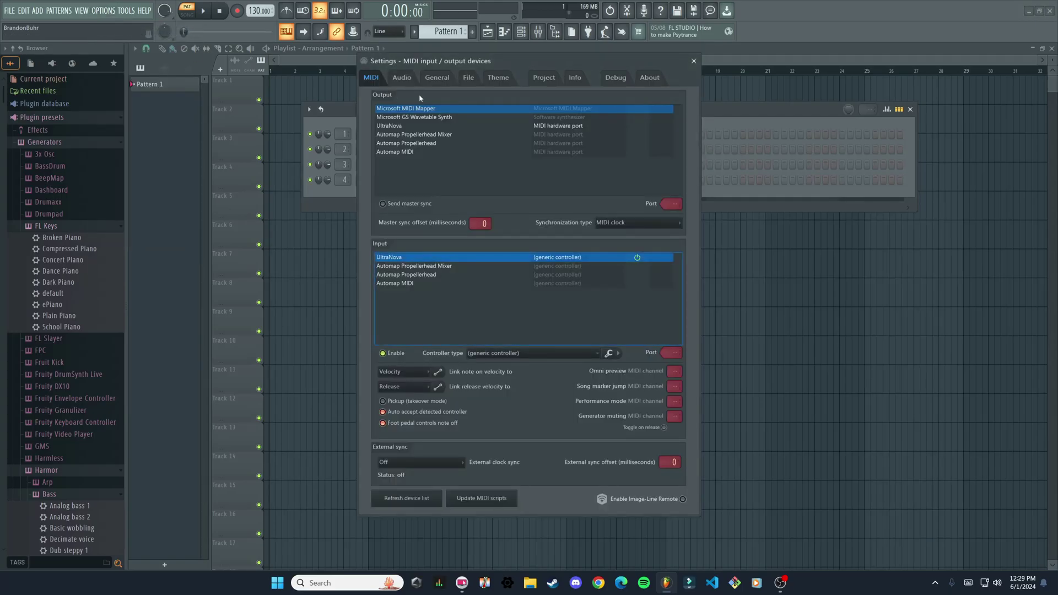
{"action": "left_click", "coordinate": [404, 126]}
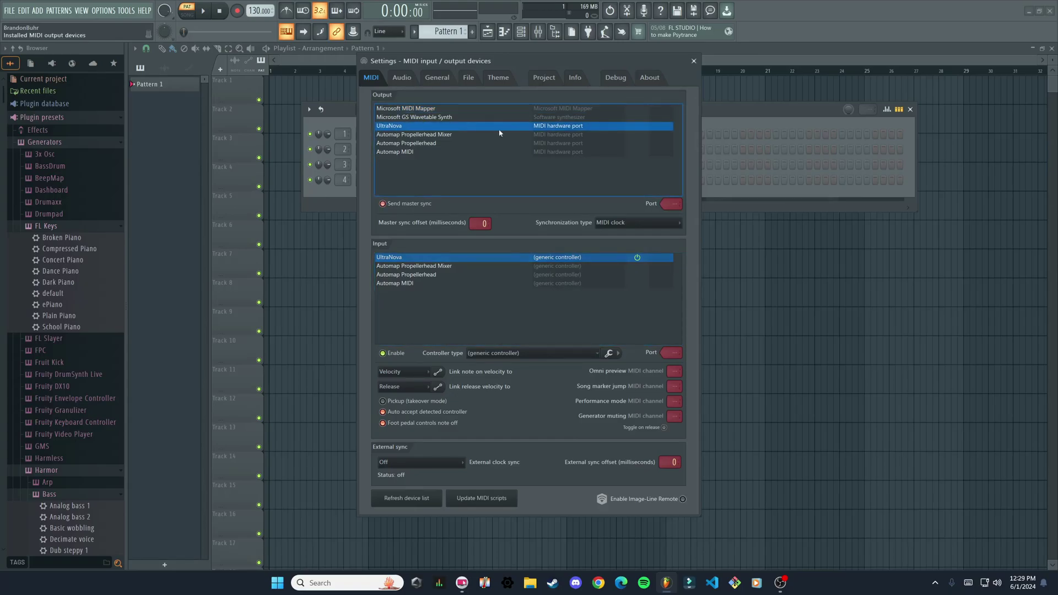
Keep the UltraNova MIDI input enabled as the controller
{"action": "left_click", "coordinate": [411, 261]}
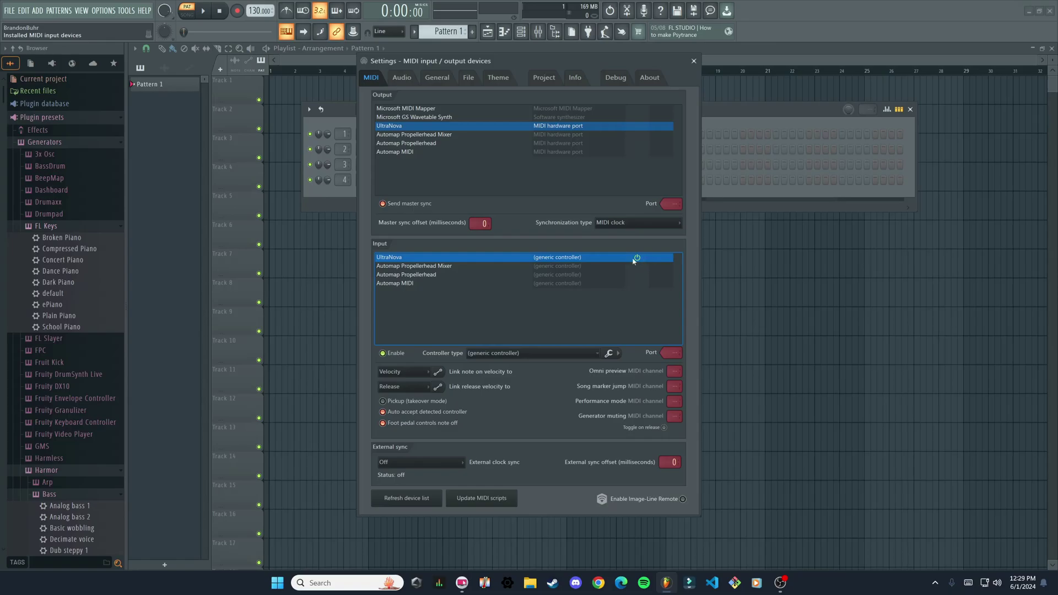
{"action": "left_click", "coordinate": [384, 355]}
{"action": "left_click", "coordinate": [383, 353]}
Load the Dark Piano preset into a new channel and move its FL Keys window aside
{"action": "left_click", "coordinate": [694, 61]}
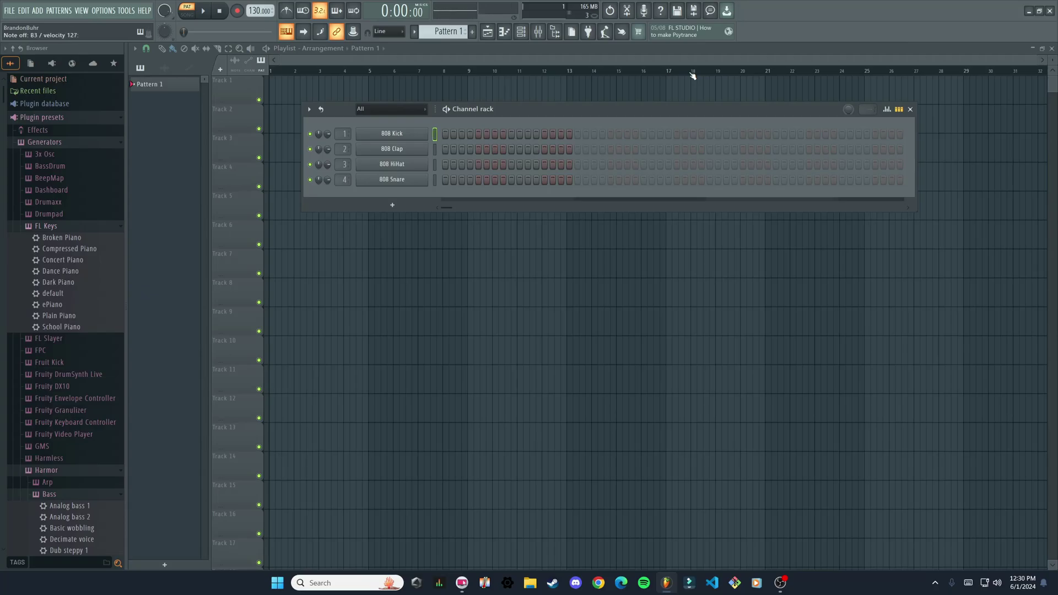
{"action": "right_click", "coordinate": [74, 284]}
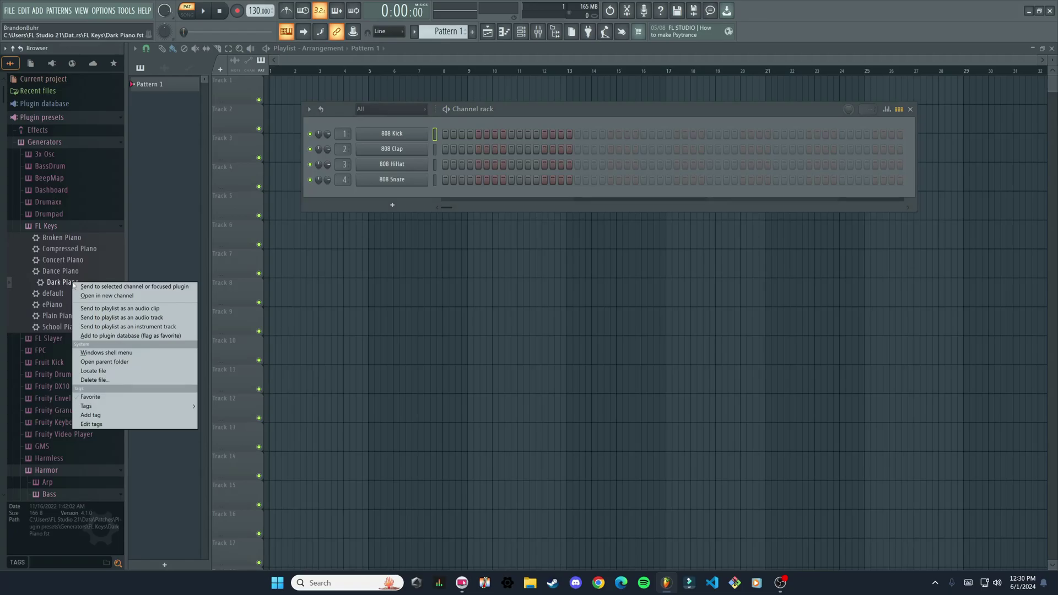
{"action": "left_click", "coordinate": [99, 296]}
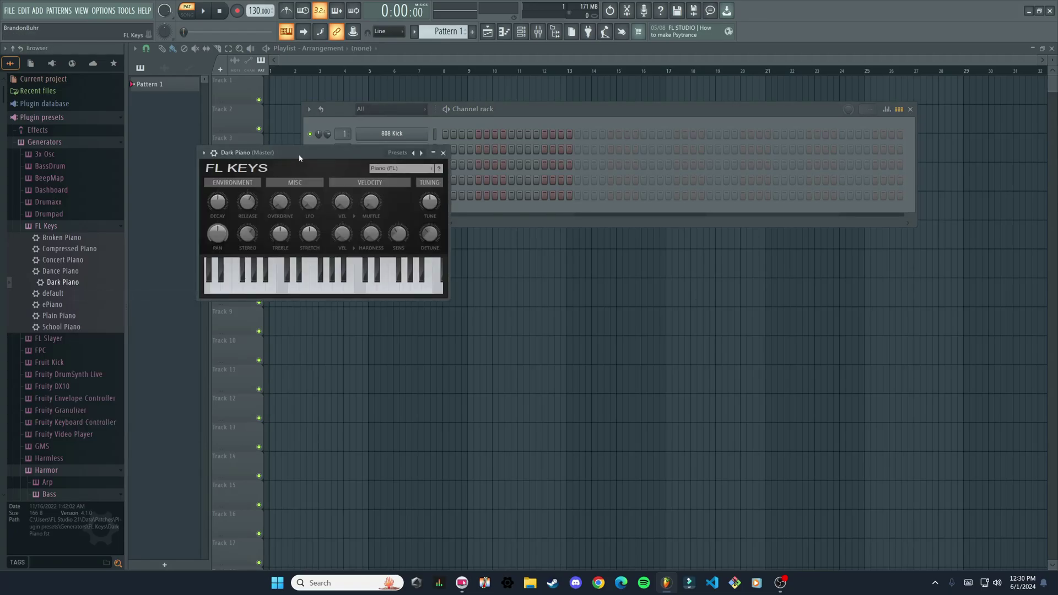
{"action": "left_click_drag", "start_coordinate": [300, 159], "coordinate": [477, 243]}
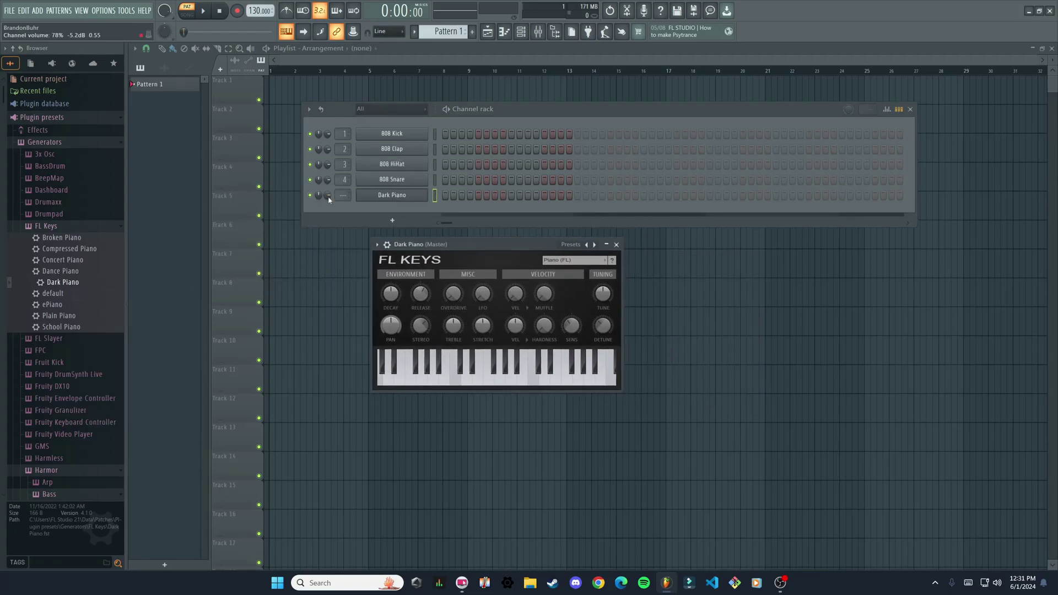
{"action": "left_click_drag", "start_coordinate": [328, 195], "coordinate": [327, 191]}
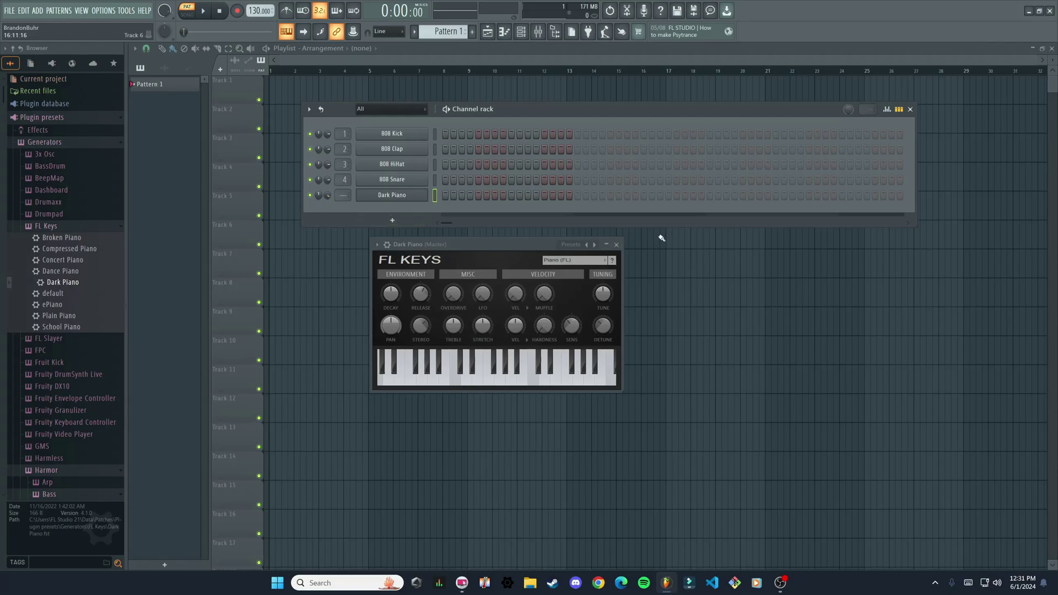
{"action": "left_click_drag", "start_coordinate": [512, 244], "coordinate": [519, 239]}
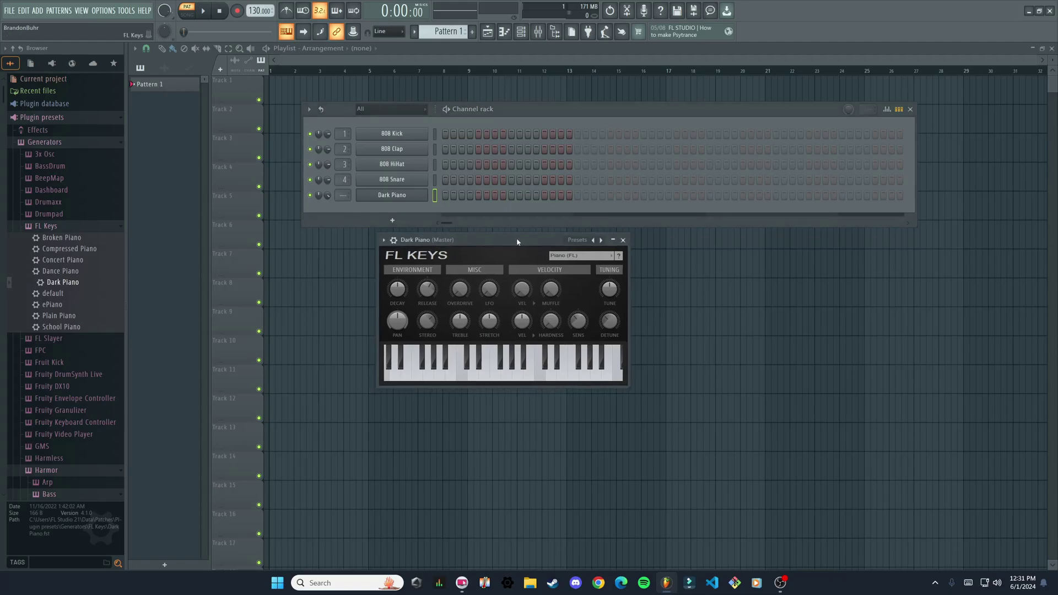
Arm recording to capture notes and automation
{"action": "left_click", "coordinate": [237, 12]}
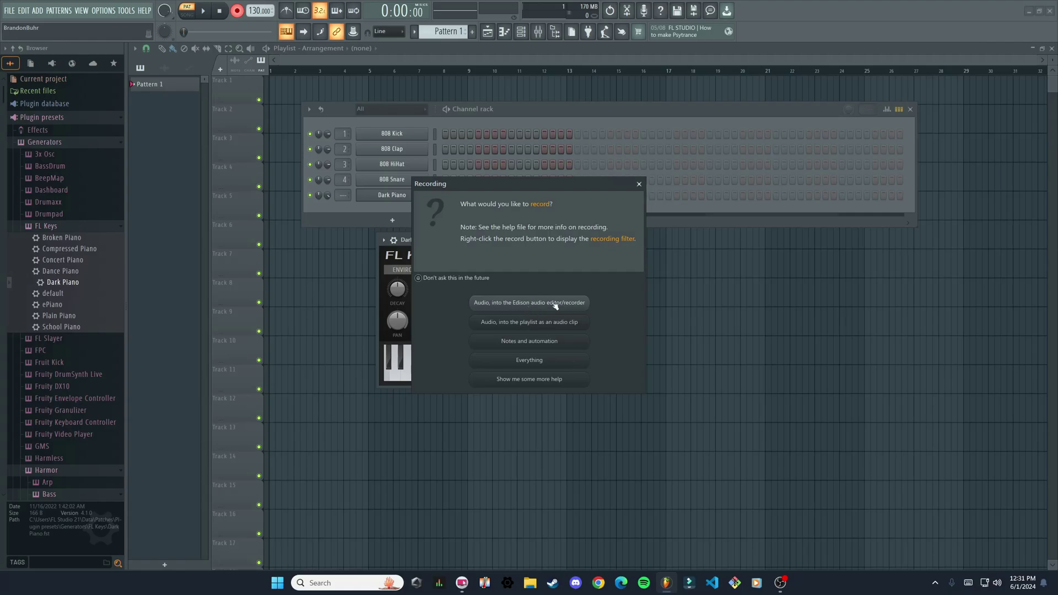
{"action": "left_click", "coordinate": [568, 345]}
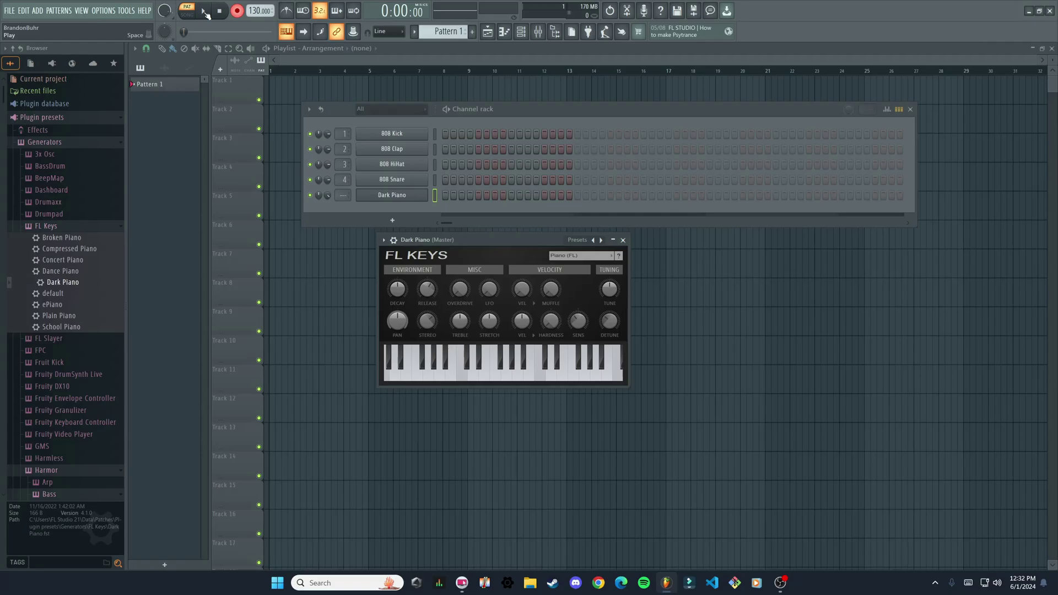
Record the piano melody in song mode after the precount, then stop recording
{"action": "key", "text": "F12"}
{"action": "left_click", "coordinate": [187, 15]}
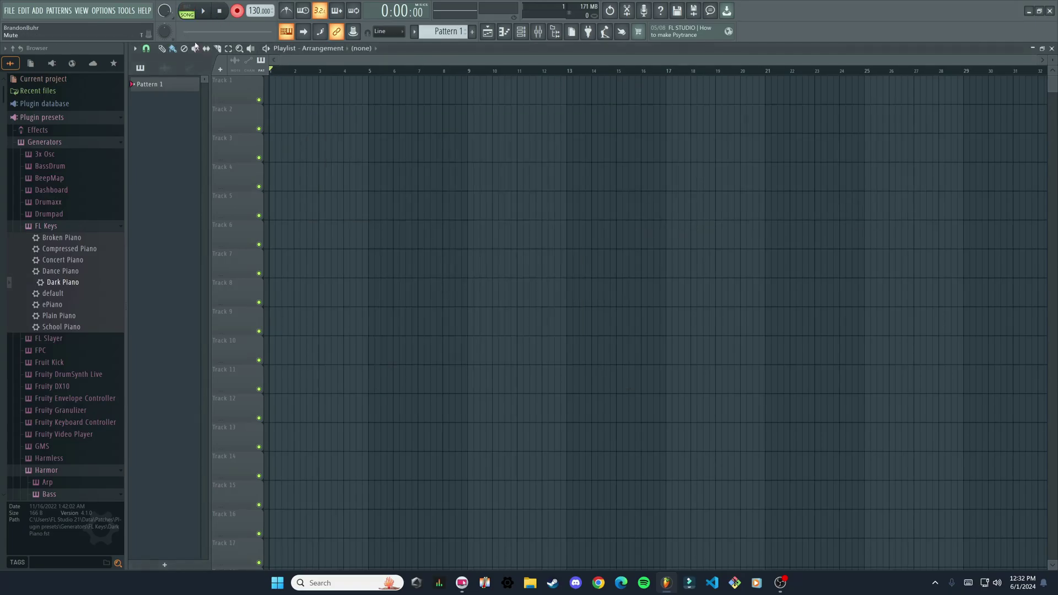
{"action": "left_click", "coordinate": [204, 12]}
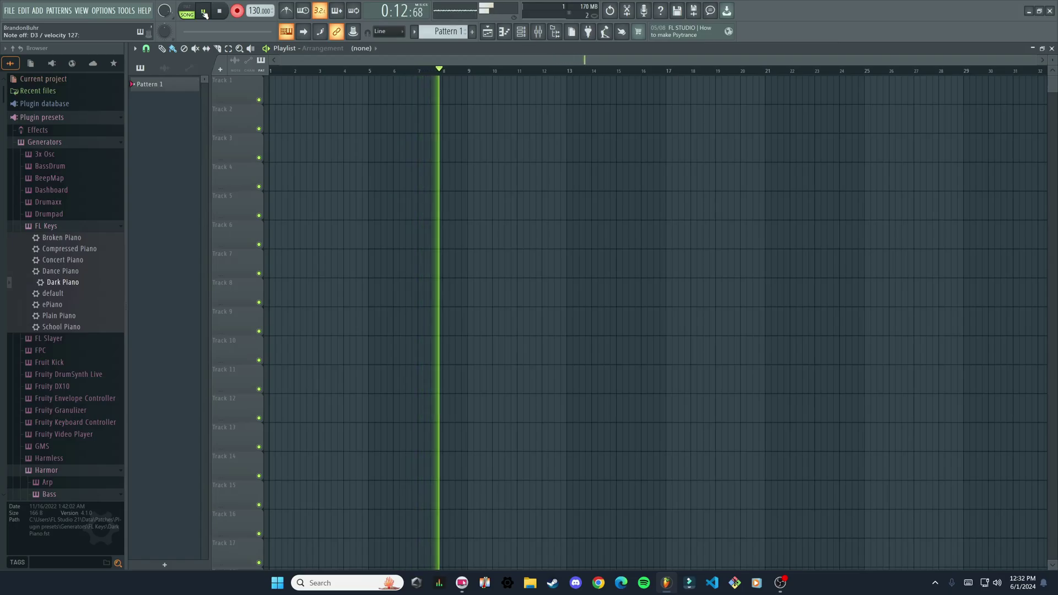
{"action": "key", "text": "space"}
Move the Pattern 1 clip to bar 1 and open its notes in the piano roll
{"action": "left_click_drag", "start_coordinate": [354, 90], "coordinate": [330, 90]}
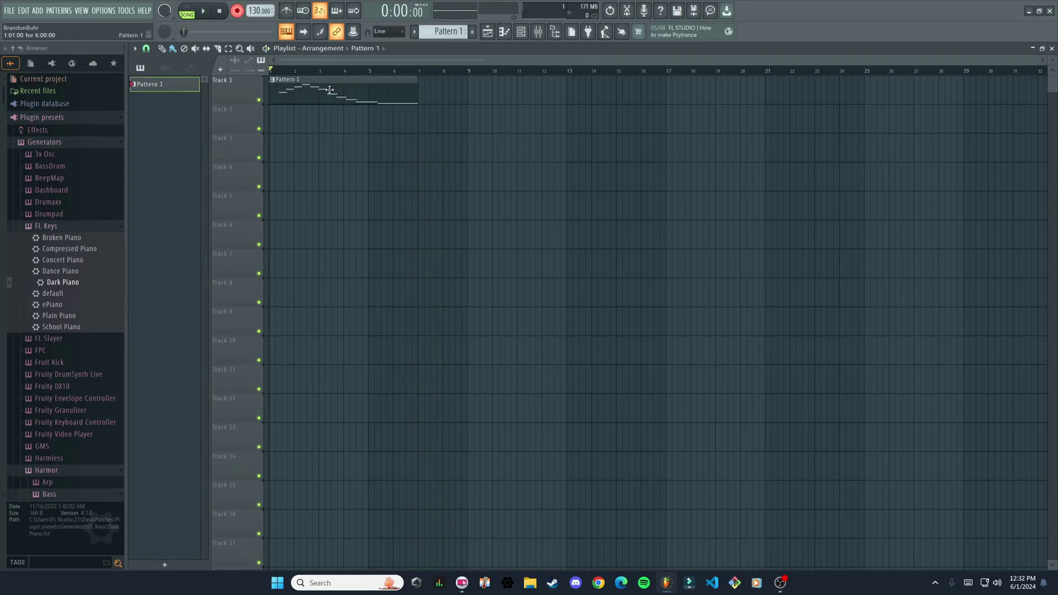
{"action": "double_click", "coordinate": [329, 89]}
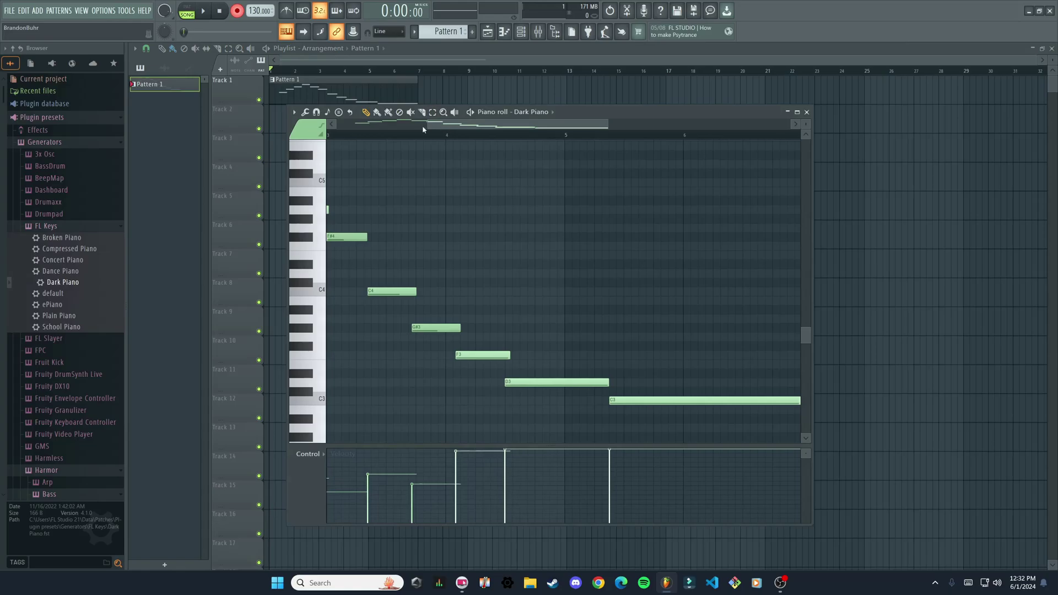
{"action": "left_click_drag", "start_coordinate": [428, 123], "coordinate": [336, 123]}
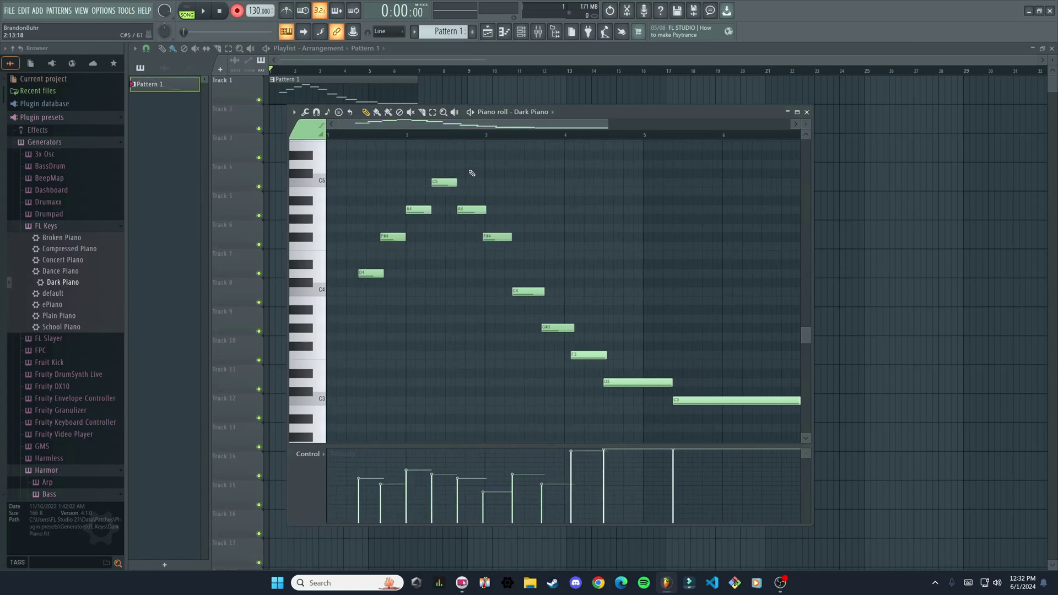
{"action": "left_click_drag", "start_coordinate": [608, 124], "coordinate": [657, 136]}
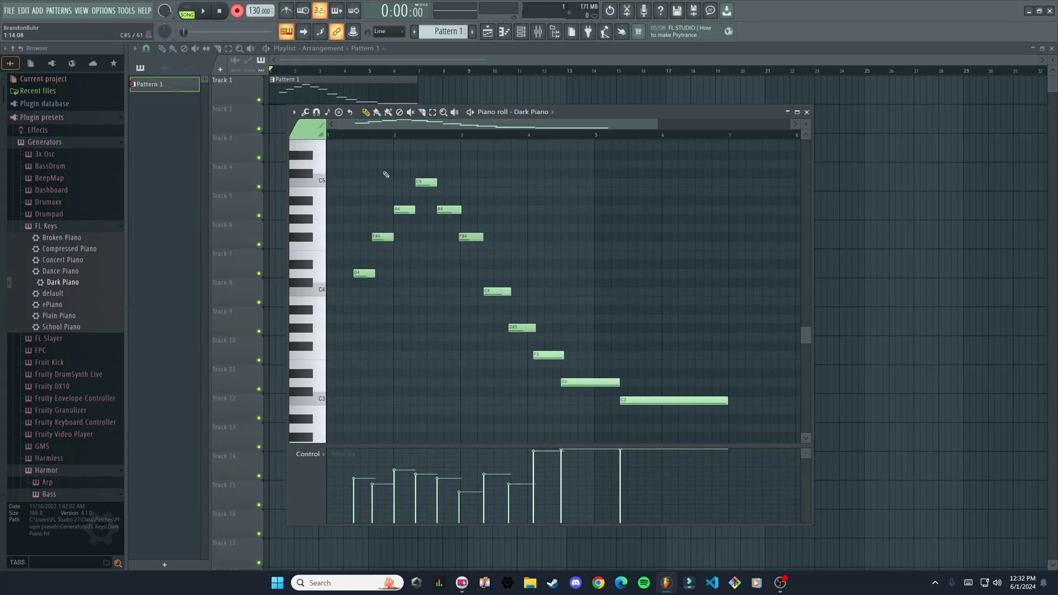
Select all recorded notes and drag the melody left so D4 starts at bar 1
{"action": "left_click", "coordinate": [433, 113]}
{"action": "left_click_drag", "start_coordinate": [742, 431], "coordinate": [351, 167]}
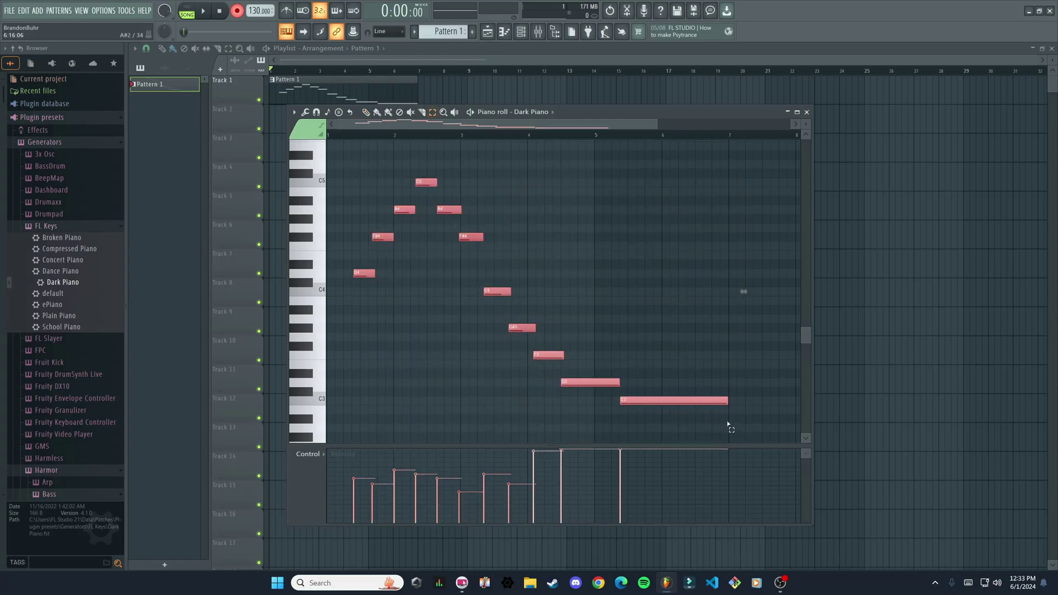
{"action": "left_click_drag", "start_coordinate": [739, 442], "coordinate": [344, 160]}
{"action": "left_click_drag", "start_coordinate": [740, 441], "coordinate": [350, 163]}
{"action": "scroll", "coordinate": [352, 171], "scroll_direction": "down", "scroll_amount": 2}
{"action": "left_click_drag", "start_coordinate": [347, 262], "coordinate": [295, 263]}
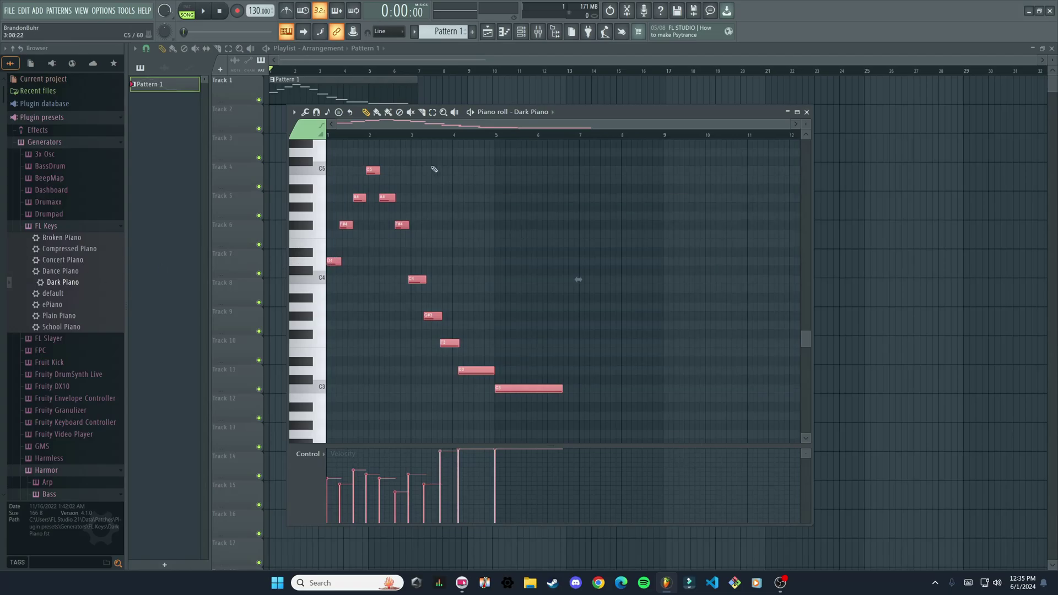
Quick quantize the melody notes to the grid, deselect them, and play it back
{"action": "left_click", "coordinate": [305, 113]}
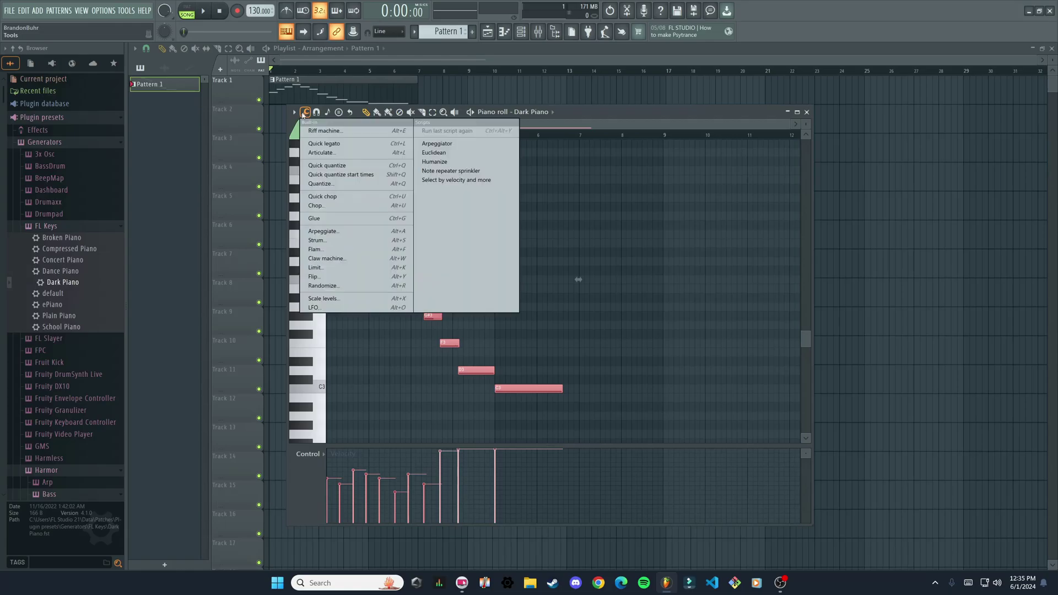
{"action": "left_click", "coordinate": [327, 166]}
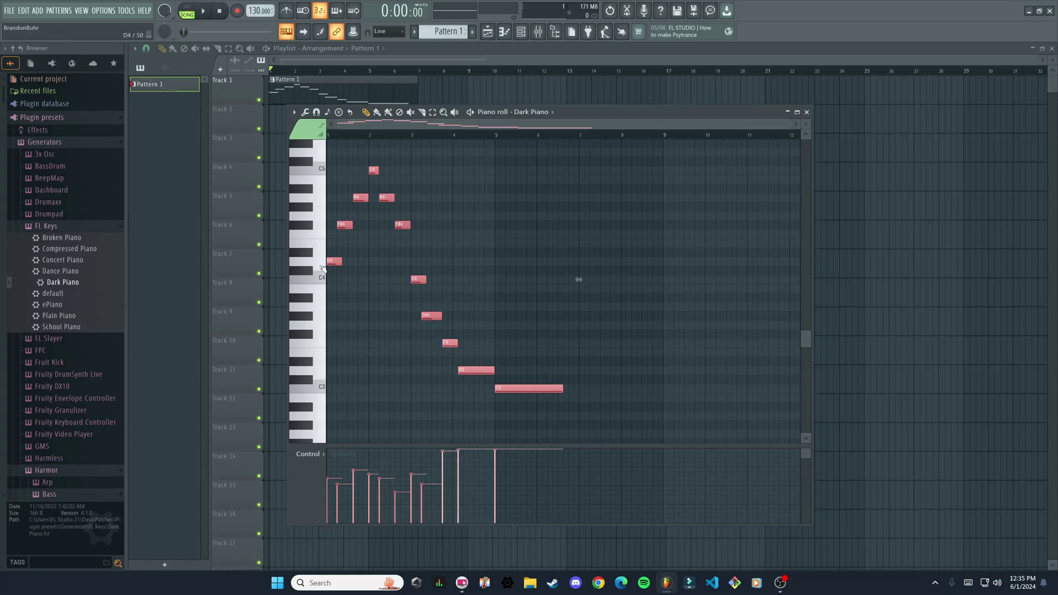
{"action": "scroll", "coordinate": [348, 222], "scroll_direction": "up", "scroll_amount": 2}
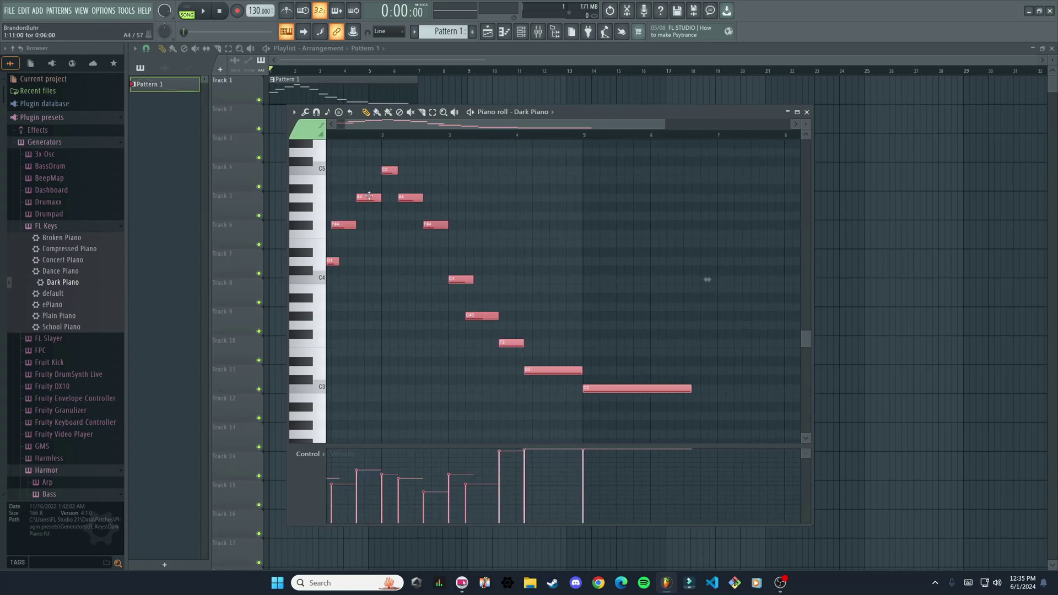
{"action": "key", "text": "ctrl+z"}
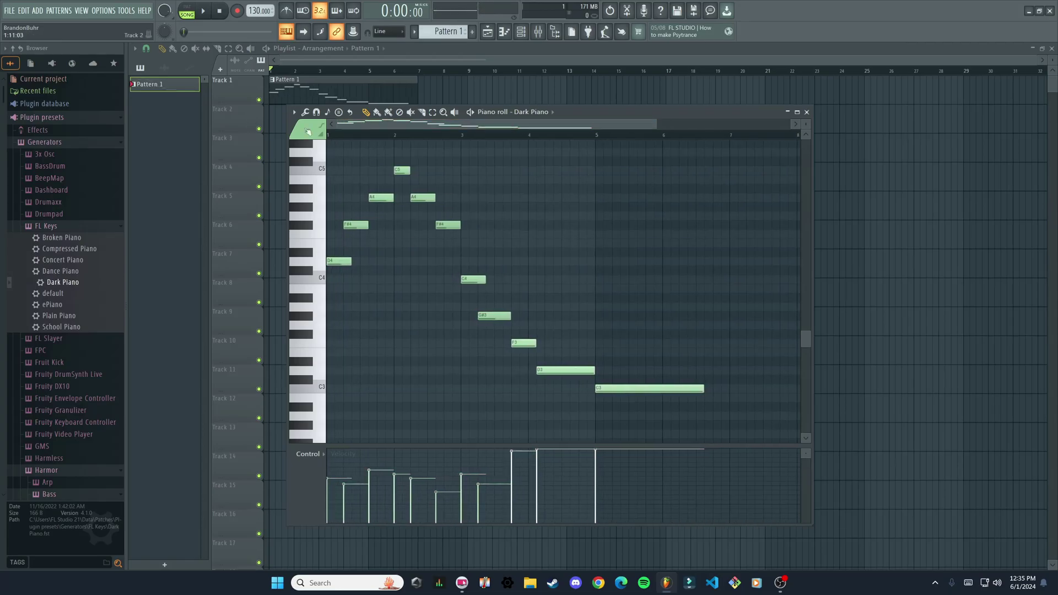
{"action": "key", "text": "space"}
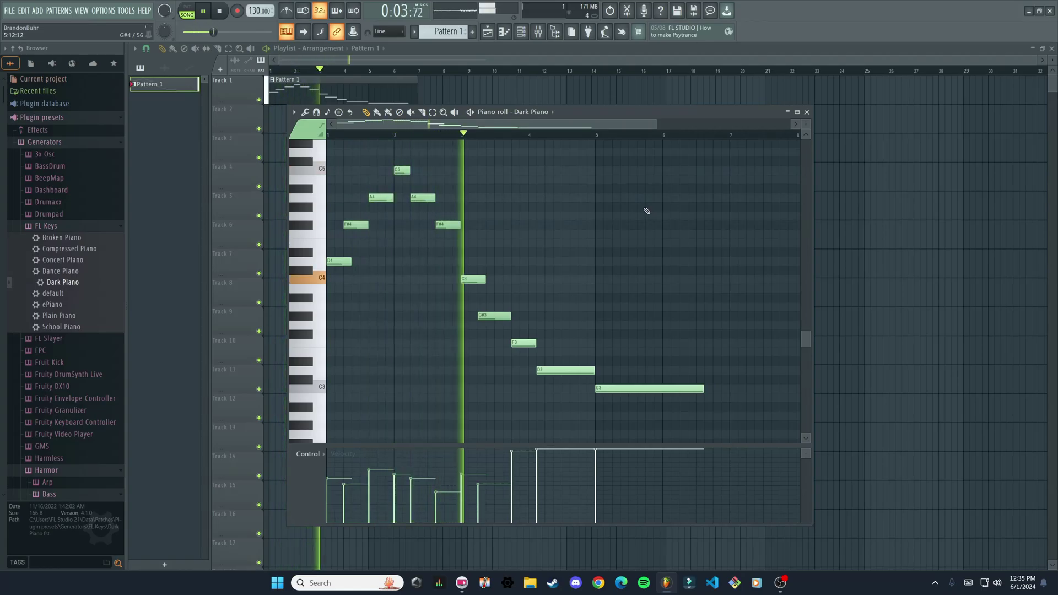
{"action": "key", "text": "space"}
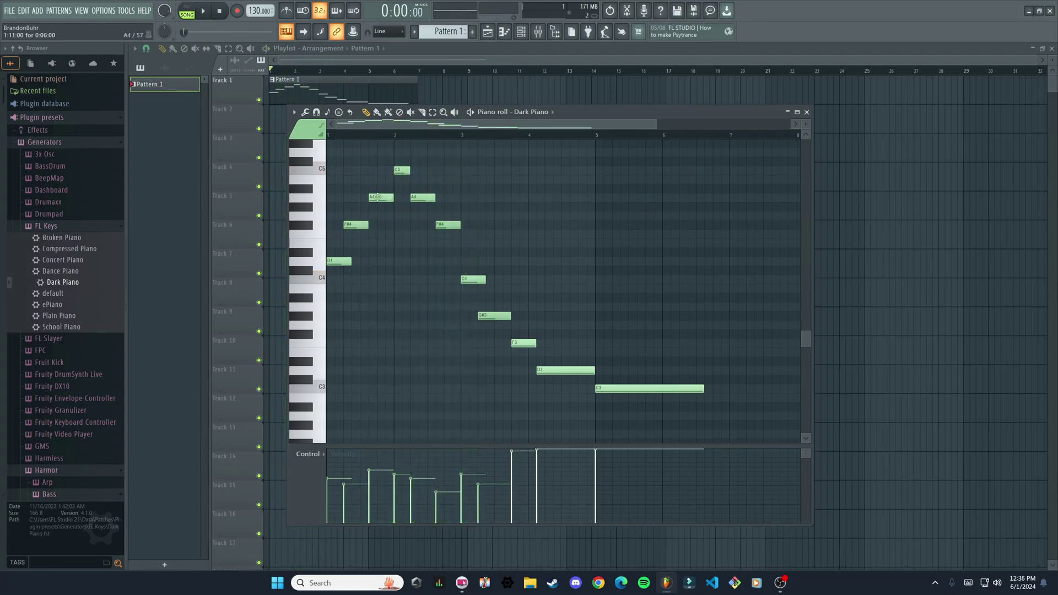
Move the first A4 and C5 notes earlier and accept the F#4 note's properties
{"action": "left_click_drag", "start_coordinate": [384, 197], "coordinate": [410, 224]}
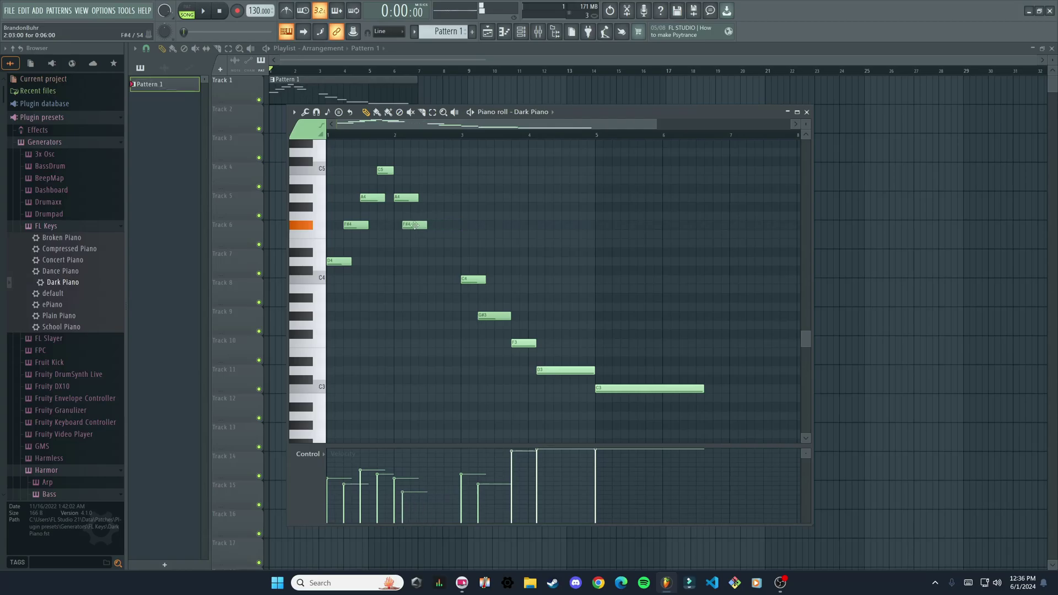
{"action": "double_click", "coordinate": [415, 225]}
{"action": "double_click", "coordinate": [417, 223]}
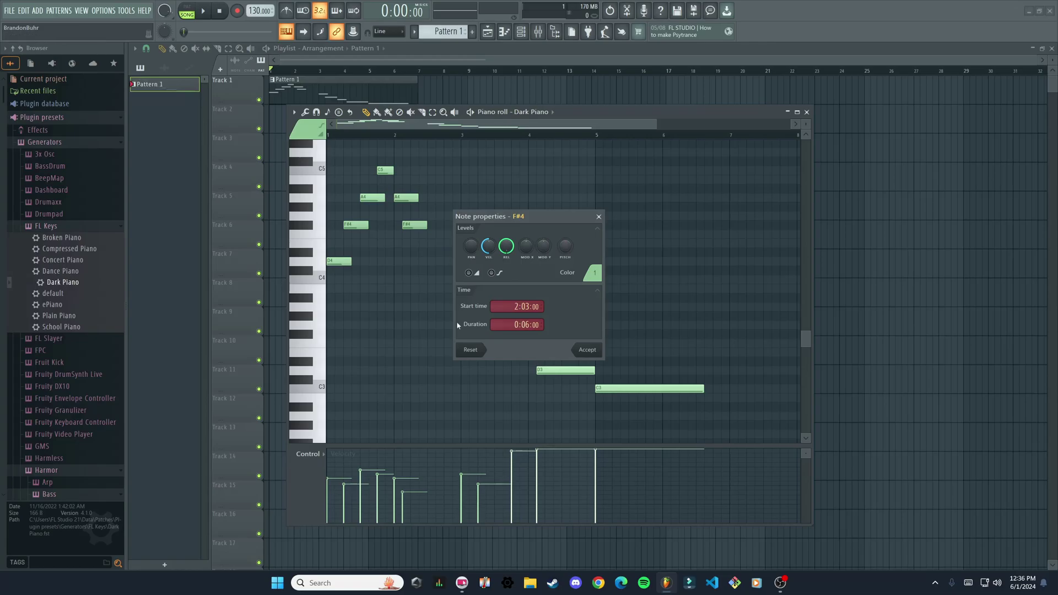
{"action": "left_click", "coordinate": [586, 350]}
Shift the second F#4 one step later and the note below C4, G#3 and F3 earlier
{"action": "left_click_drag", "start_coordinate": [408, 226], "coordinate": [416, 226]}
{"action": "left_click_drag", "start_coordinate": [473, 280], "coordinate": [447, 289]}
{"action": "left_click_drag", "start_coordinate": [492, 318], "coordinate": [476, 318]}
{"action": "left_click_drag", "start_coordinate": [525, 345], "coordinate": [540, 372]}
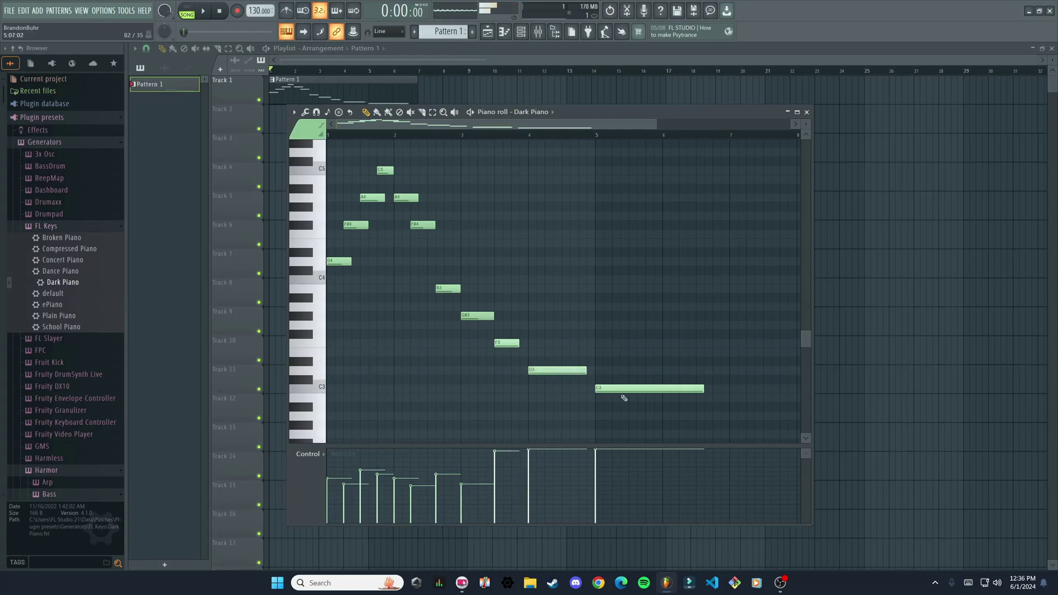
Save the project as 'midi tutorial' and play the song back
{"action": "key", "text": "ctrl+s"}
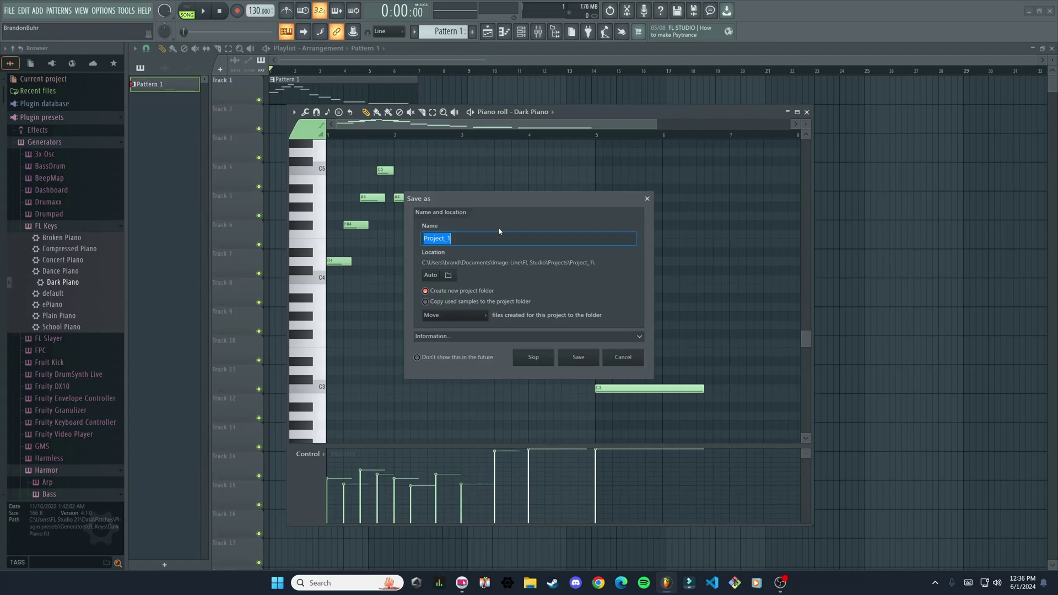
{"action": "type", "text": "midi tutorial"}
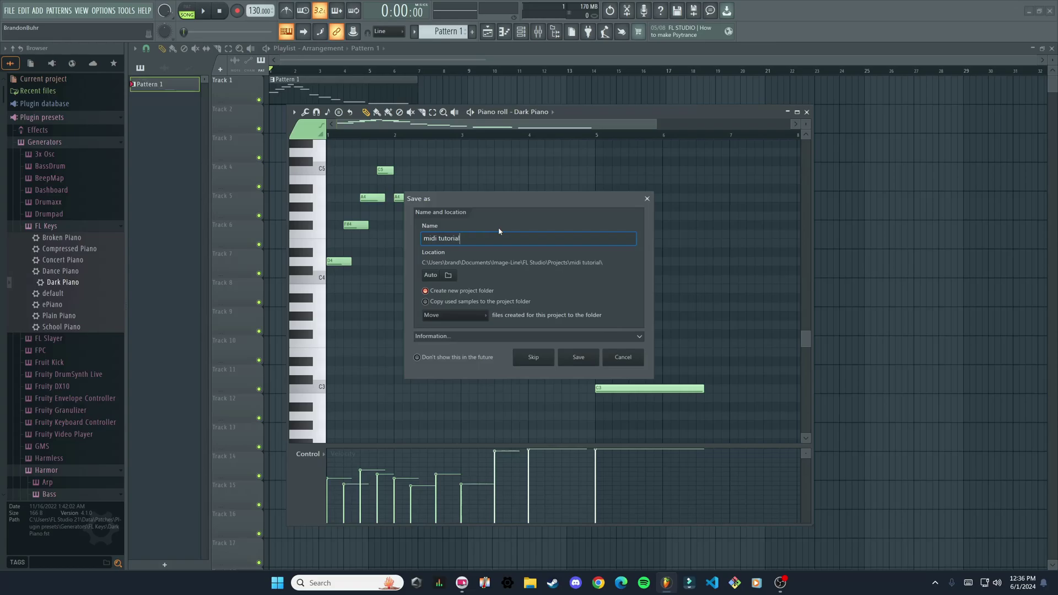
{"action": "left_click", "coordinate": [579, 357]}
{"action": "key", "text": "space"}
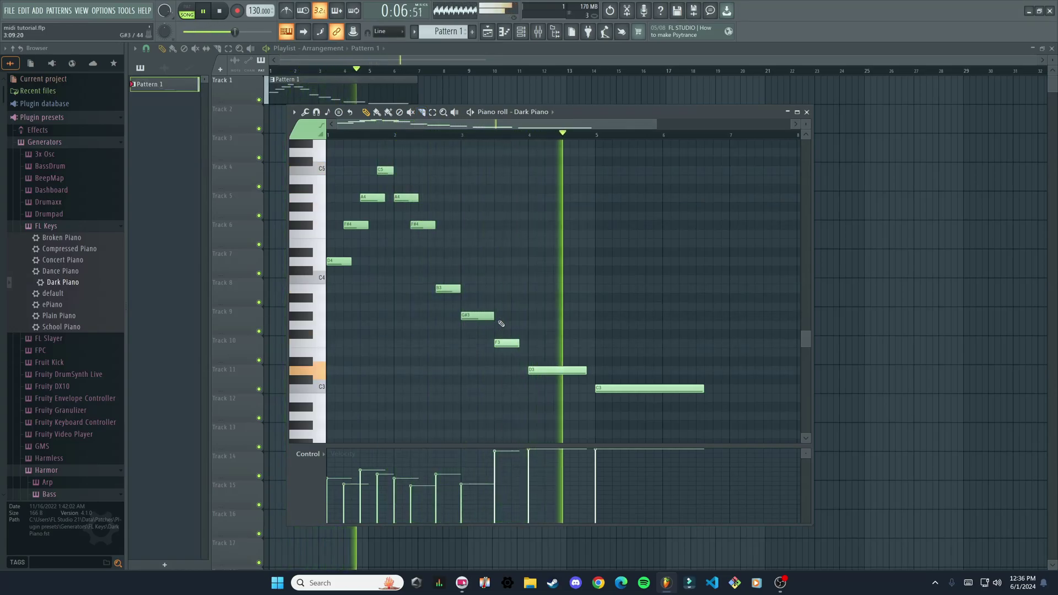
Pull the B3, G#3, F3, D3 and C3 notes earlier so they follow closely
{"action": "key", "text": "space"}
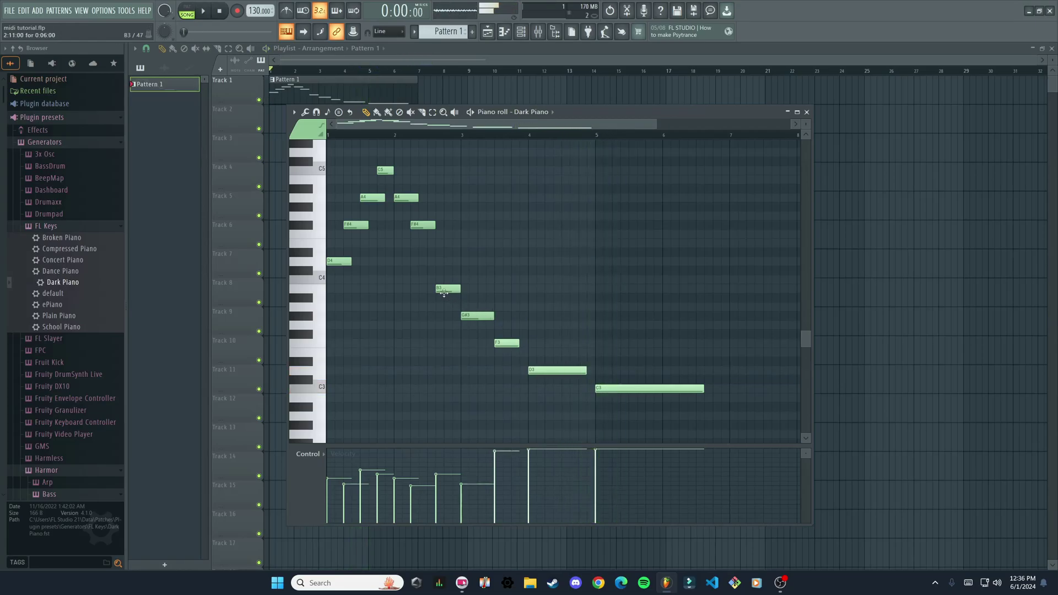
{"action": "left_click_drag", "start_coordinate": [442, 289], "coordinate": [434, 288]}
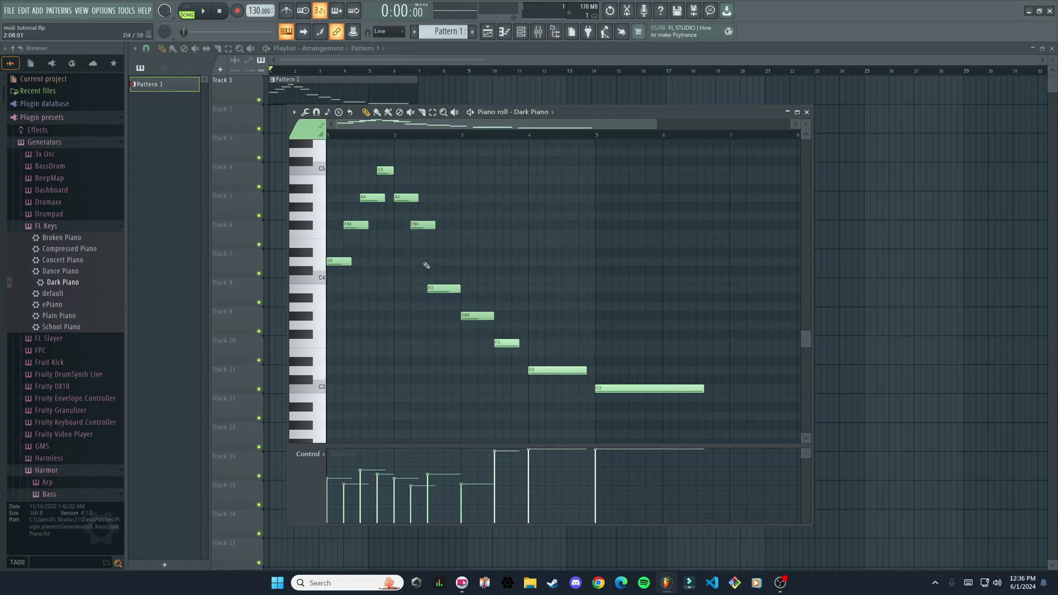
{"action": "left_click_drag", "start_coordinate": [477, 317], "coordinate": [469, 343]}
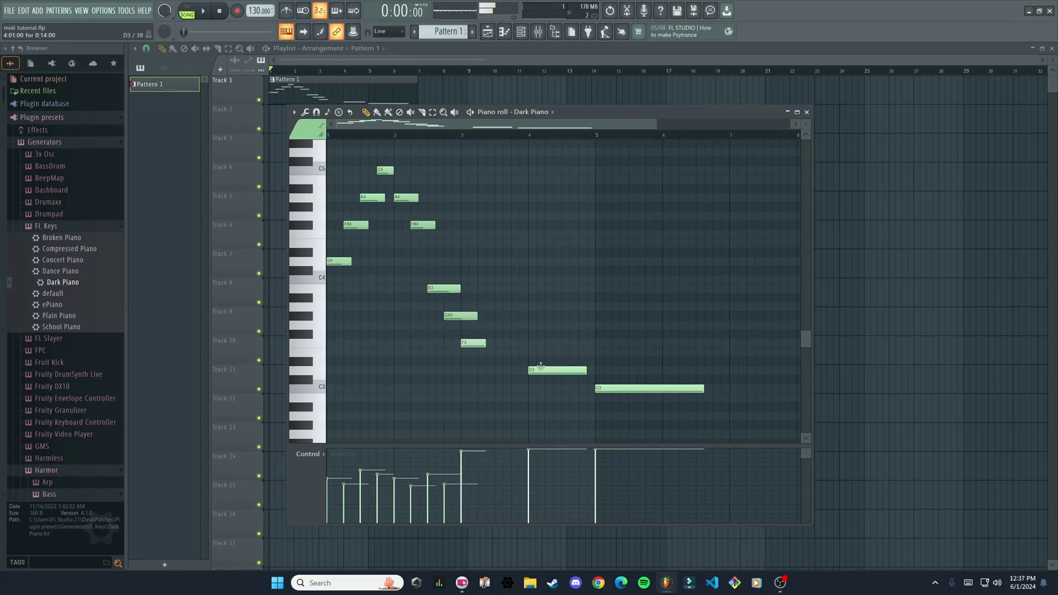
{"action": "left_click_drag", "start_coordinate": [545, 371], "coordinate": [495, 372]}
{"action": "left_click_drag", "start_coordinate": [603, 388], "coordinate": [503, 388]}
Play back the changes, then shorten several of the notes
{"action": "key", "text": "space"}
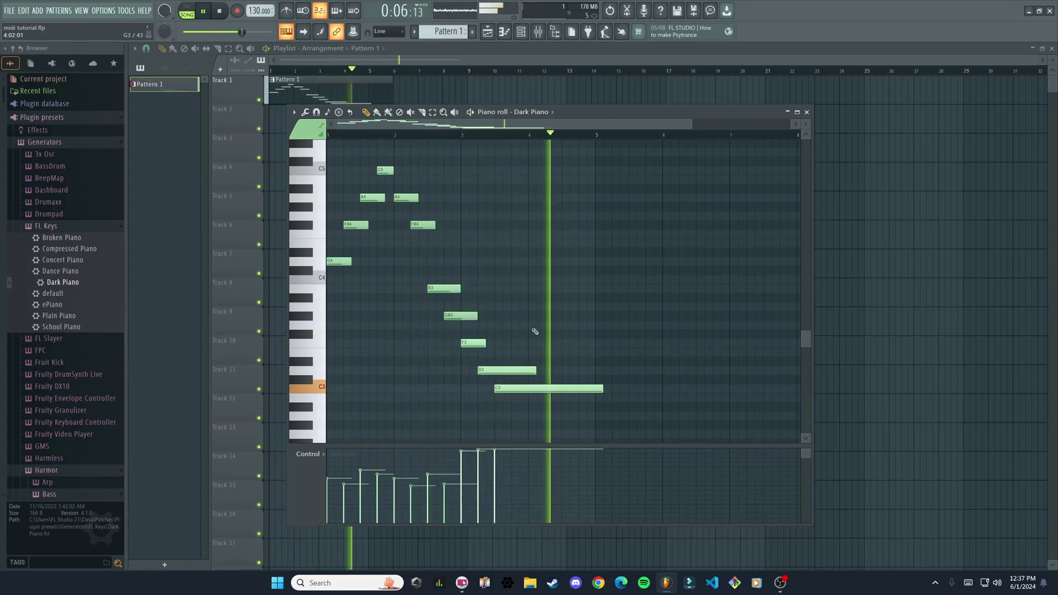
{"action": "key", "text": "space"}
{"action": "key", "text": "ctrl+z"}
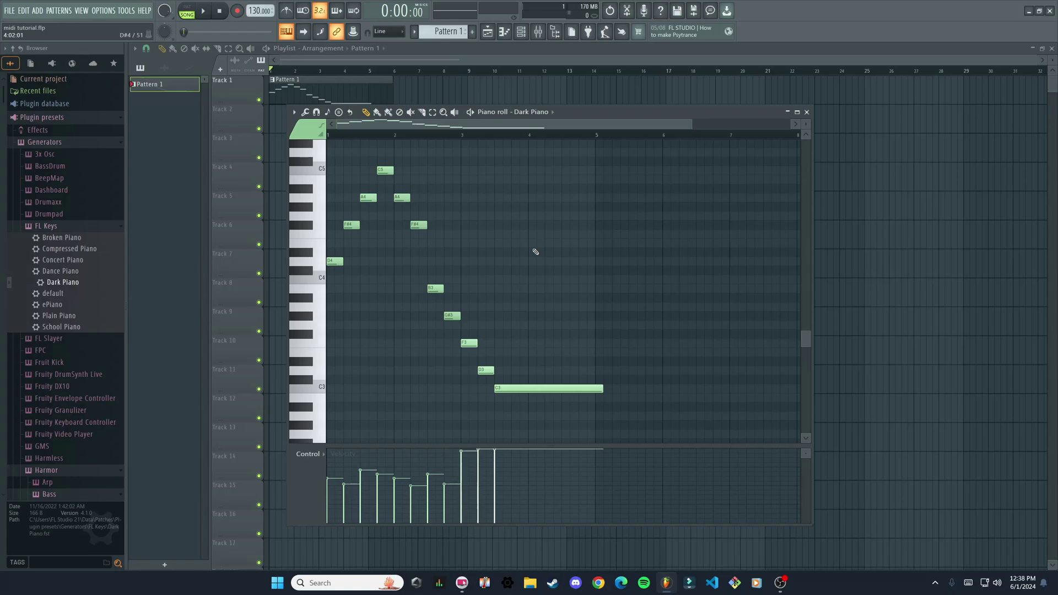